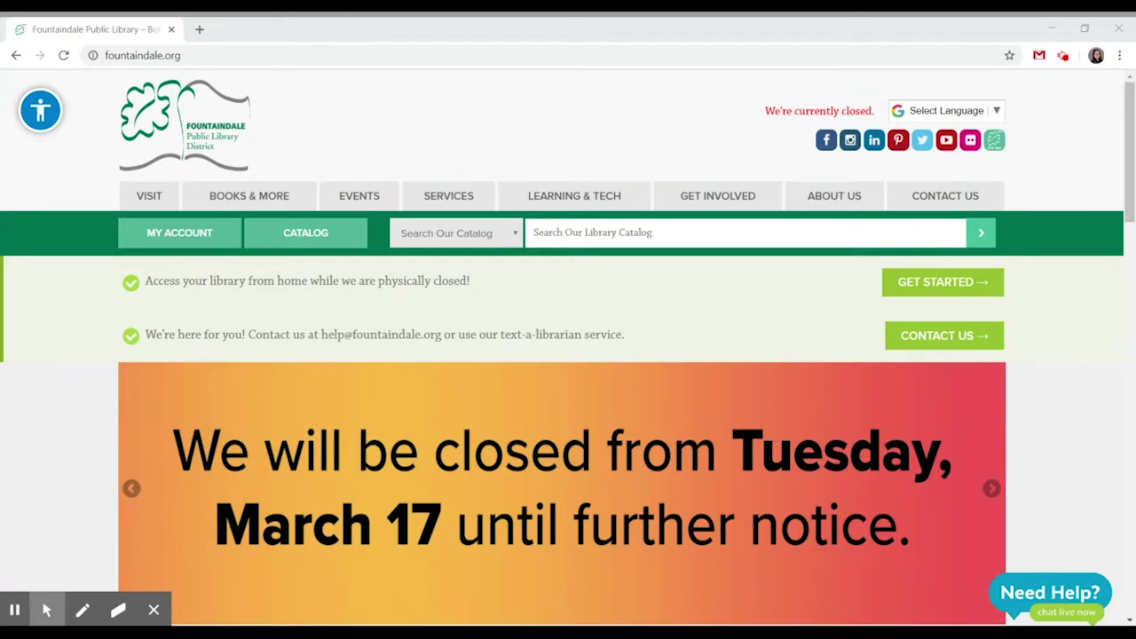
# Step: Show the BOOKS & MORE dropdown in the library site's navigation
pyautogui.moveTo(266, 199)
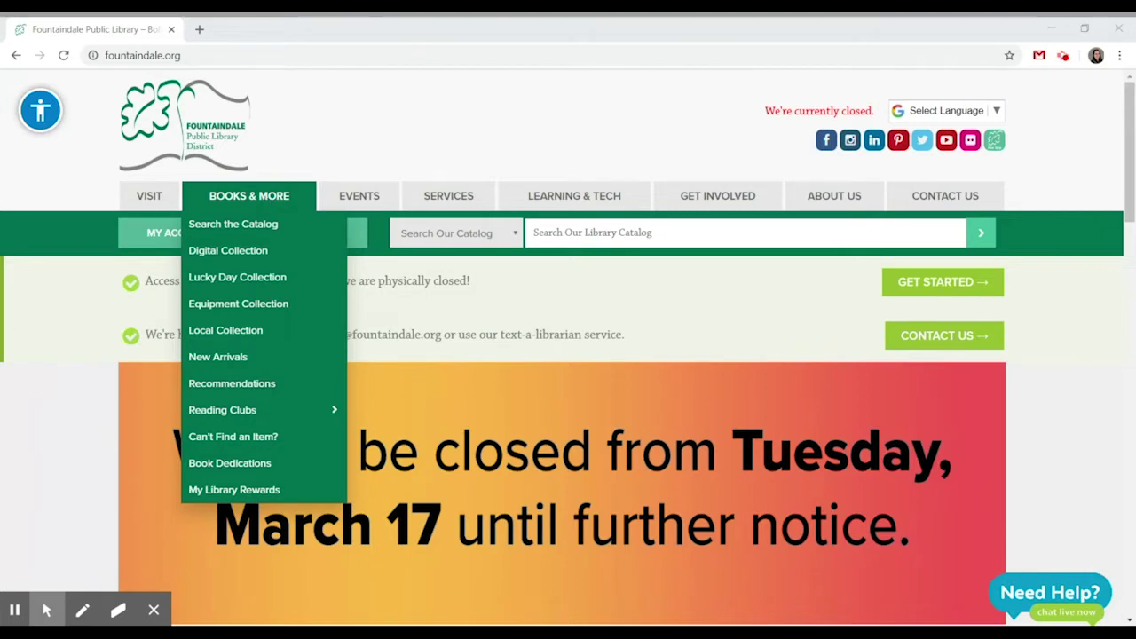
# Step: Go to Digital Collection and open Hoopla Ebooks from the Ebooks and eAudiobooks section
pyautogui.click(228, 251)
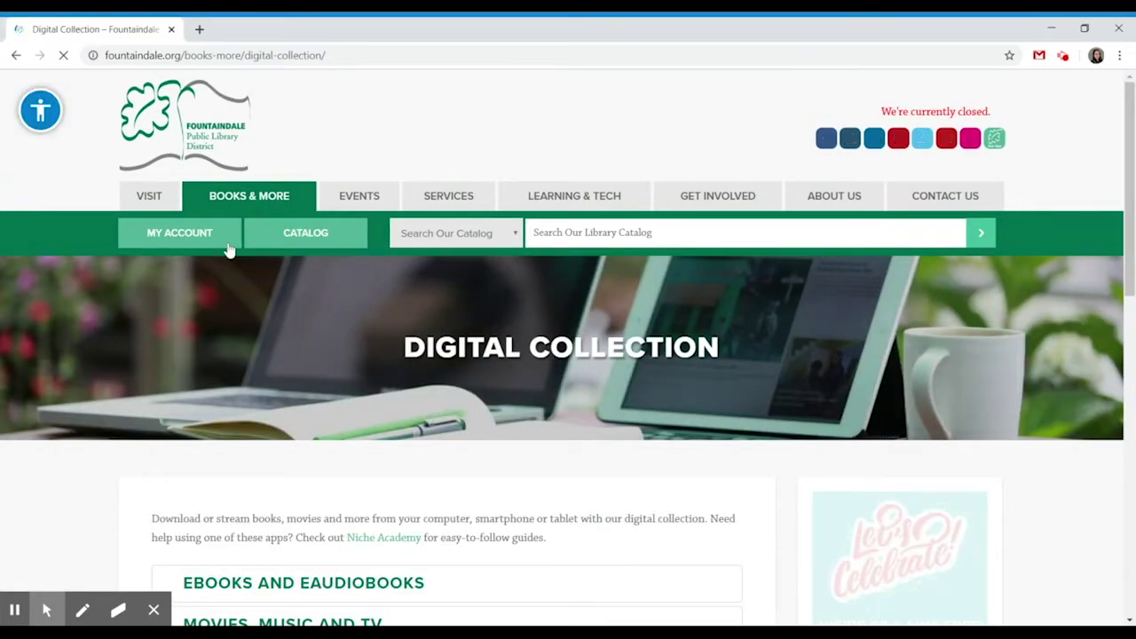
pyautogui.scroll(-1, 228, 250)
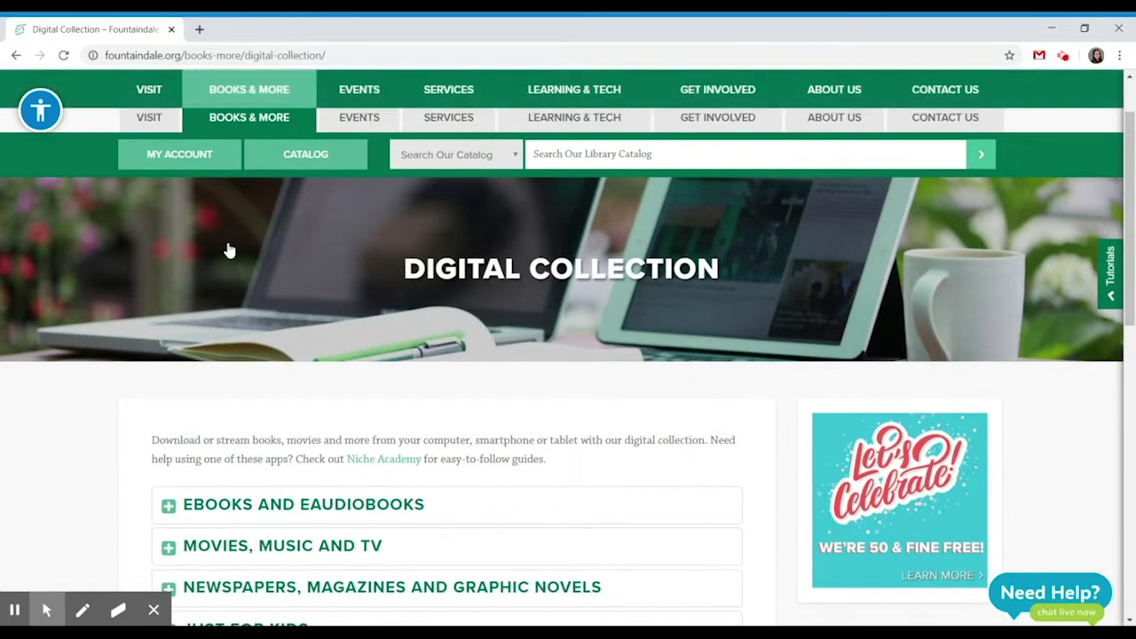
pyautogui.scroll(-2, 229, 251)
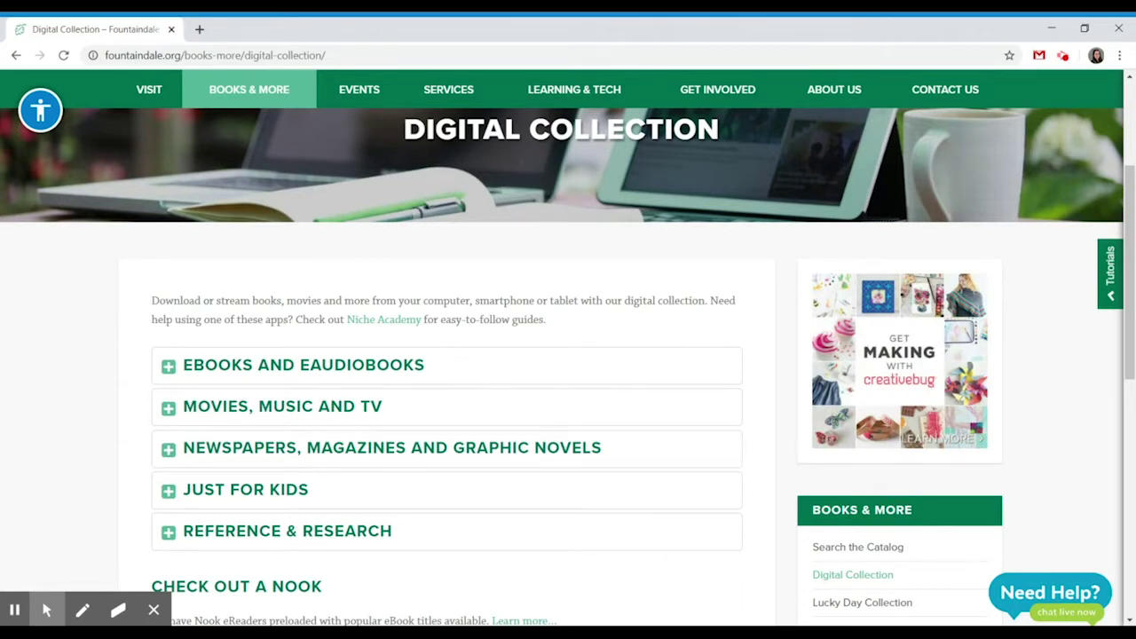
pyautogui.click(168, 365)
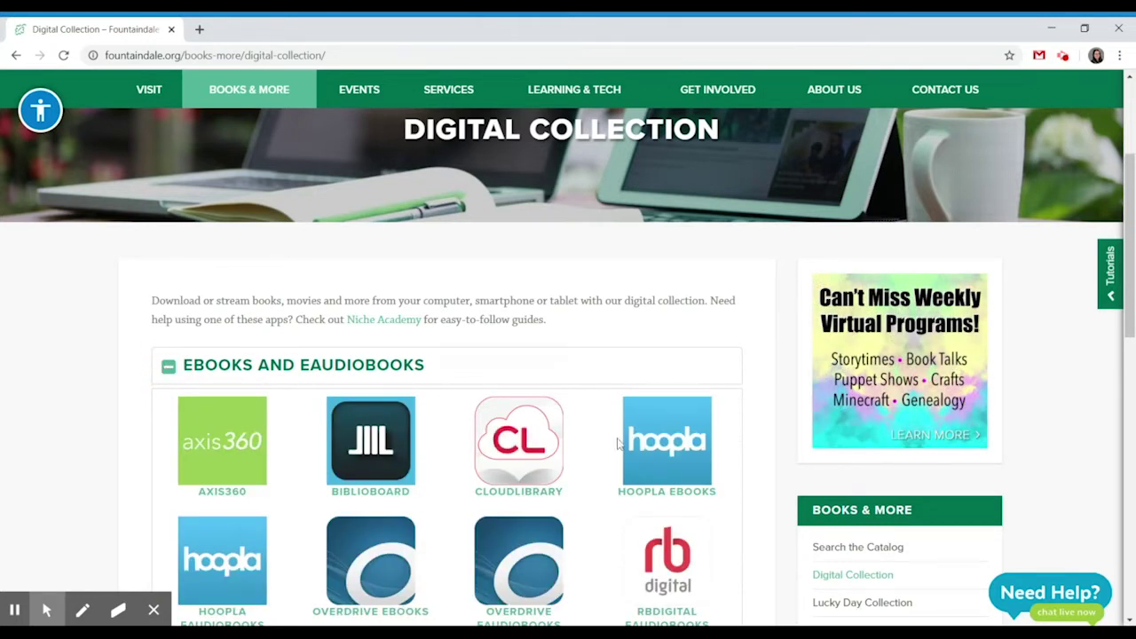
pyautogui.click(652, 447)
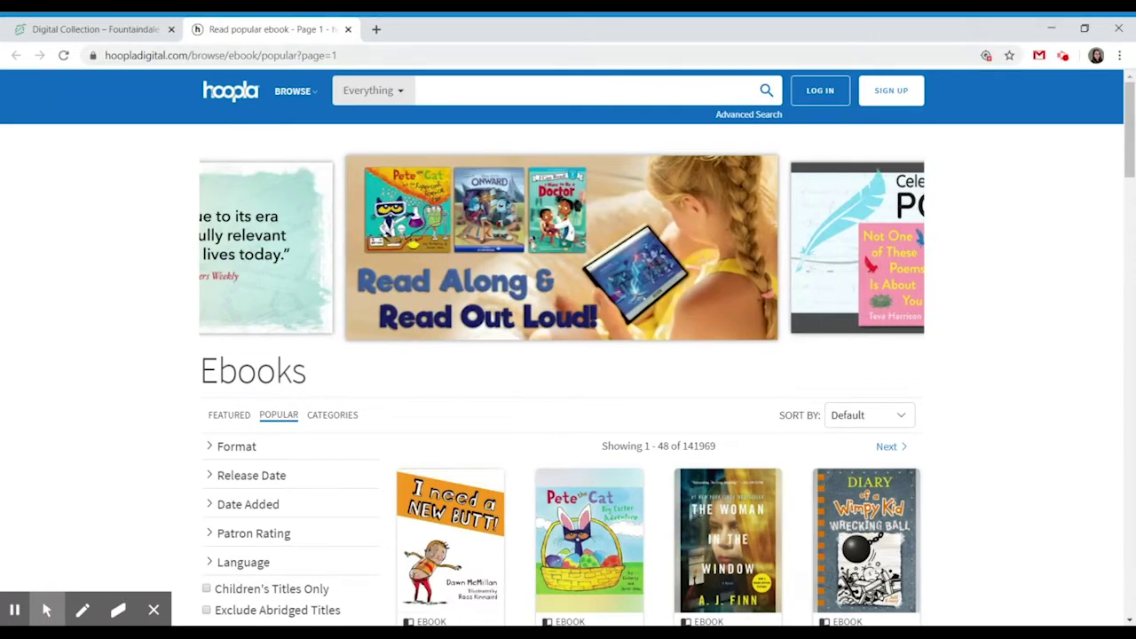
# Step: Open hoopla's SIGN UP form to begin a new account
pyautogui.click(886, 100)
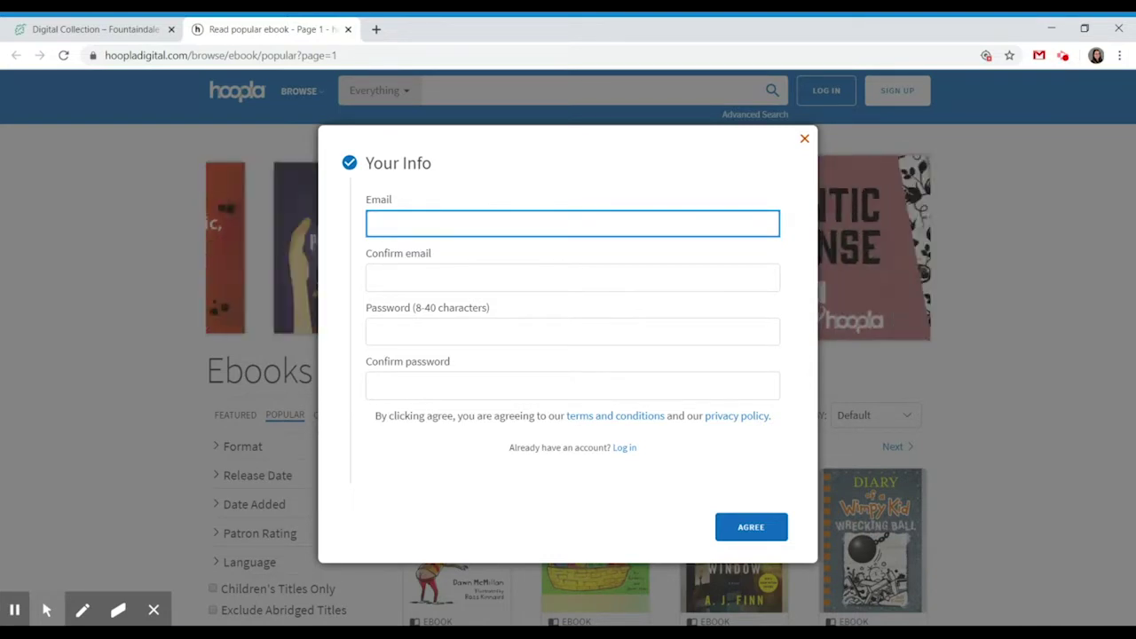
# Step: Enter the account email address in both the Email and Confirm email fields
pyautogui.write('example@fountaindale.org')
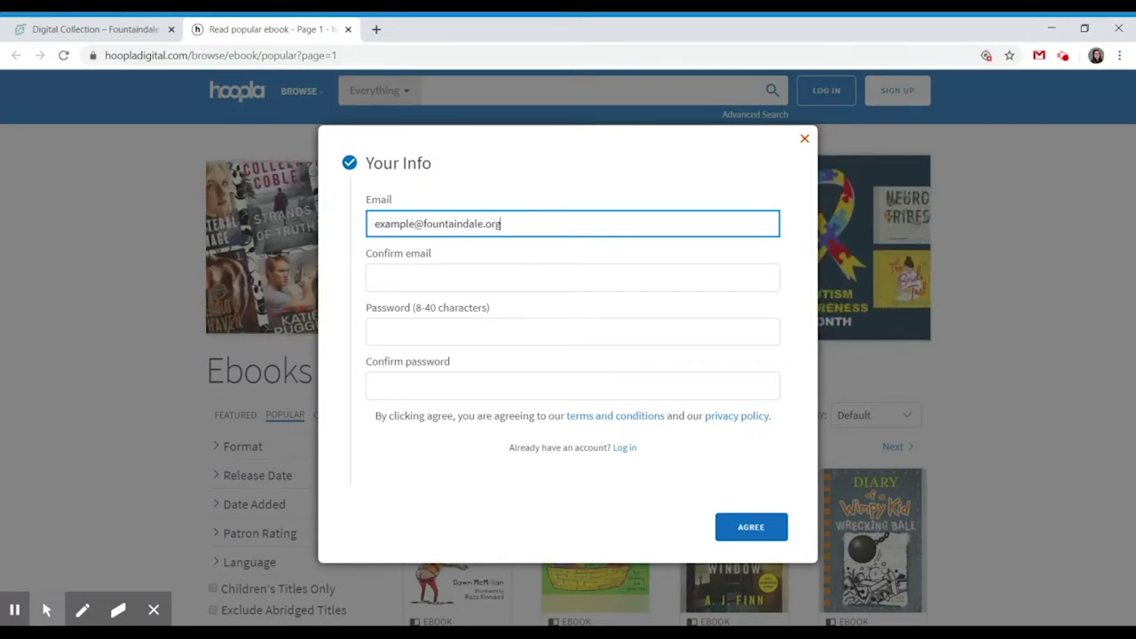
pyautogui.click(572, 278)
pyautogui.write('example@fountaindale.org')
# Step: Enter the account password in both password fields and submit with AGREE
pyautogui.click(573, 331)
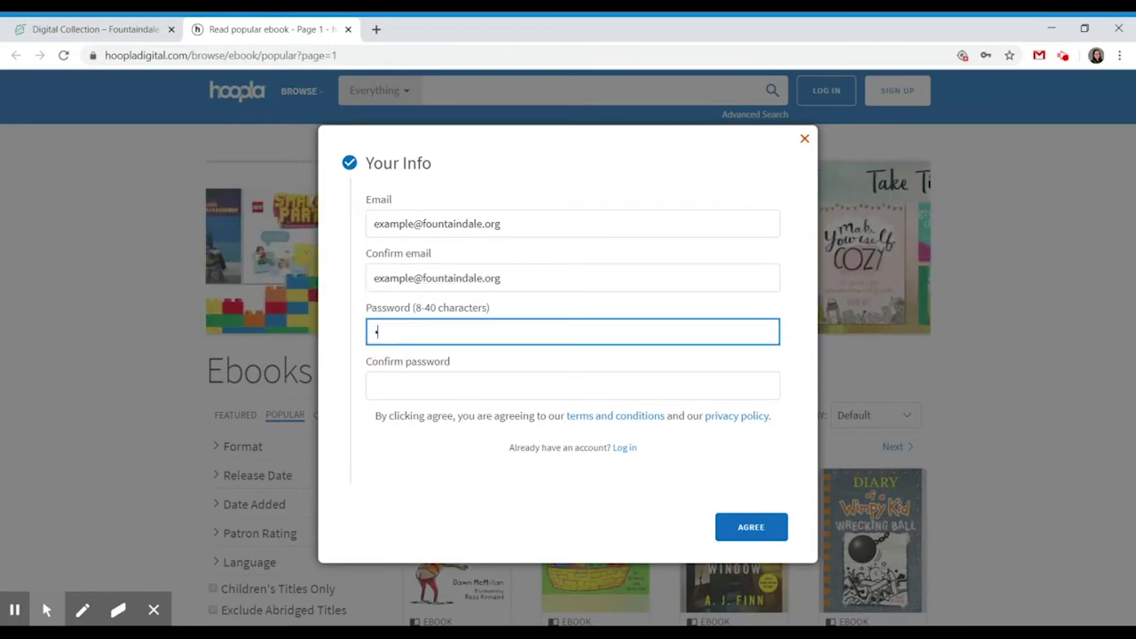
pyautogui.write('password')
pyautogui.press('Tab')
pyautogui.write('pass')
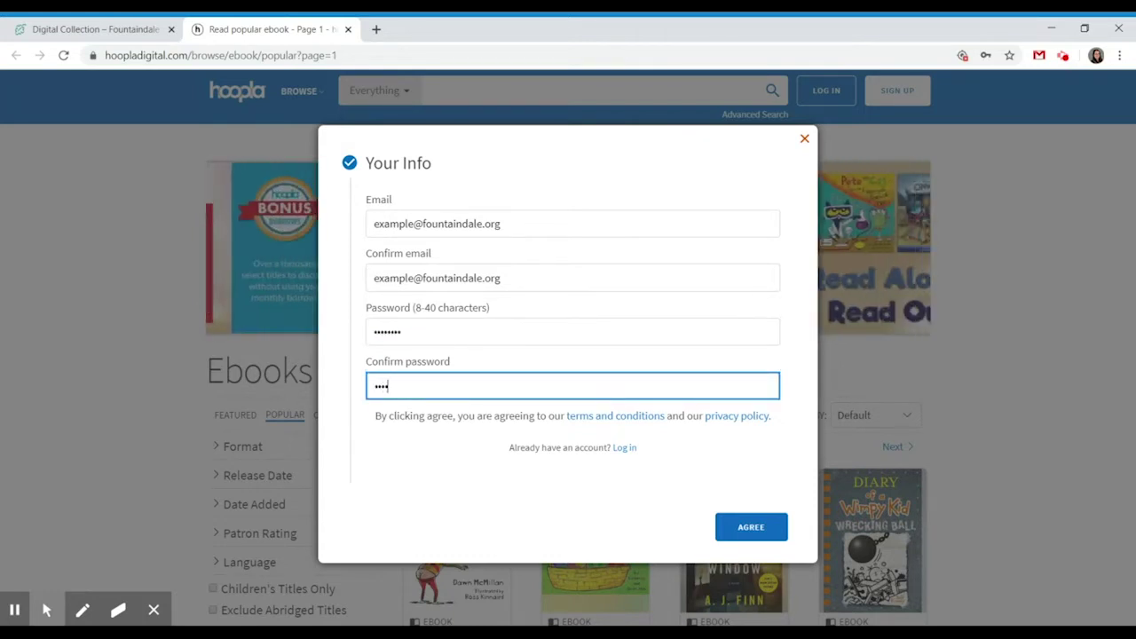
pyautogui.write('word')
pyautogui.click(753, 526)
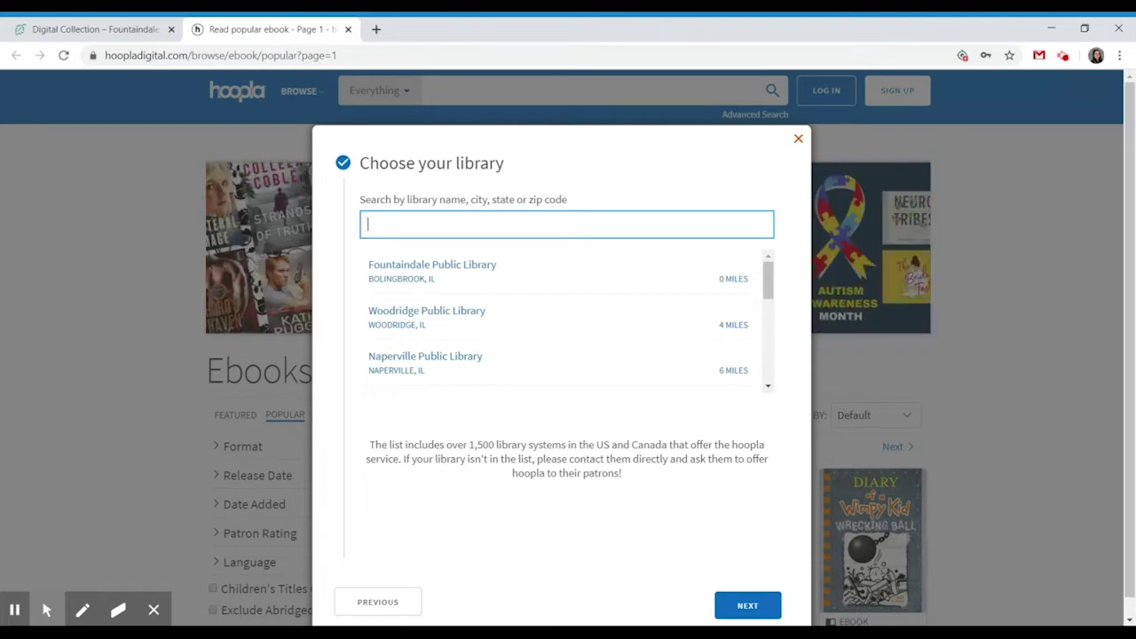
# Step: Select Fountaindale Public Library as the home library and continue to the Library Card step
pyautogui.click(466, 268)
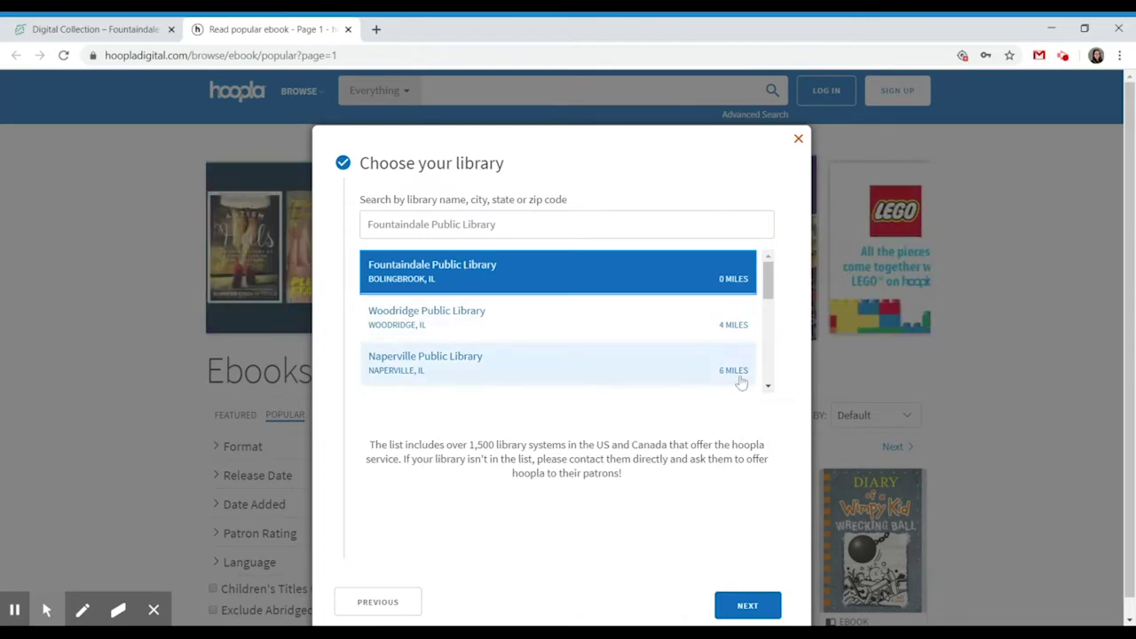
pyautogui.click(766, 608)
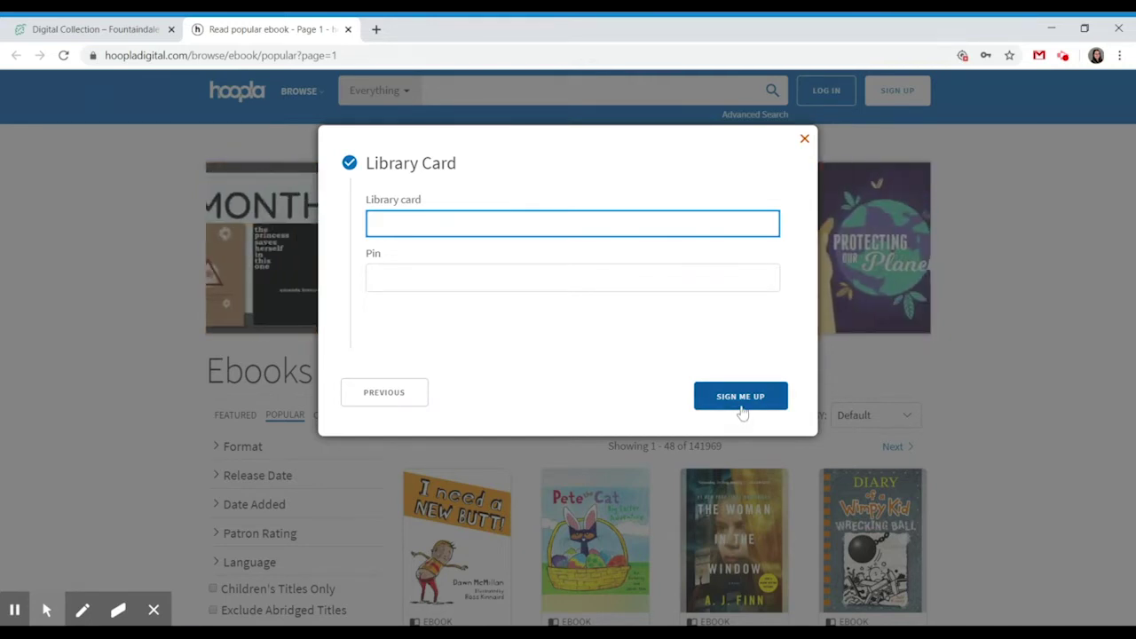
# Step: Close the Library Card dialog without entering a card number or PIN
pyautogui.click(805, 142)
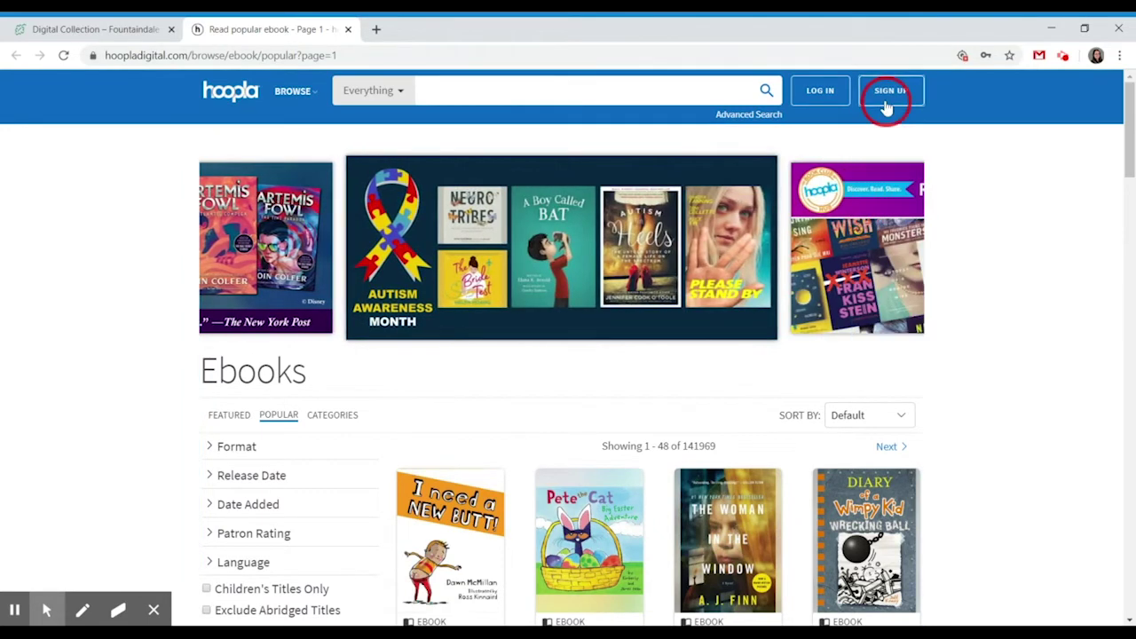
# Step: Dismiss the sign-up form again and bring up the LOG IN form instead
pyautogui.click(886, 104)
pyautogui.click(804, 139)
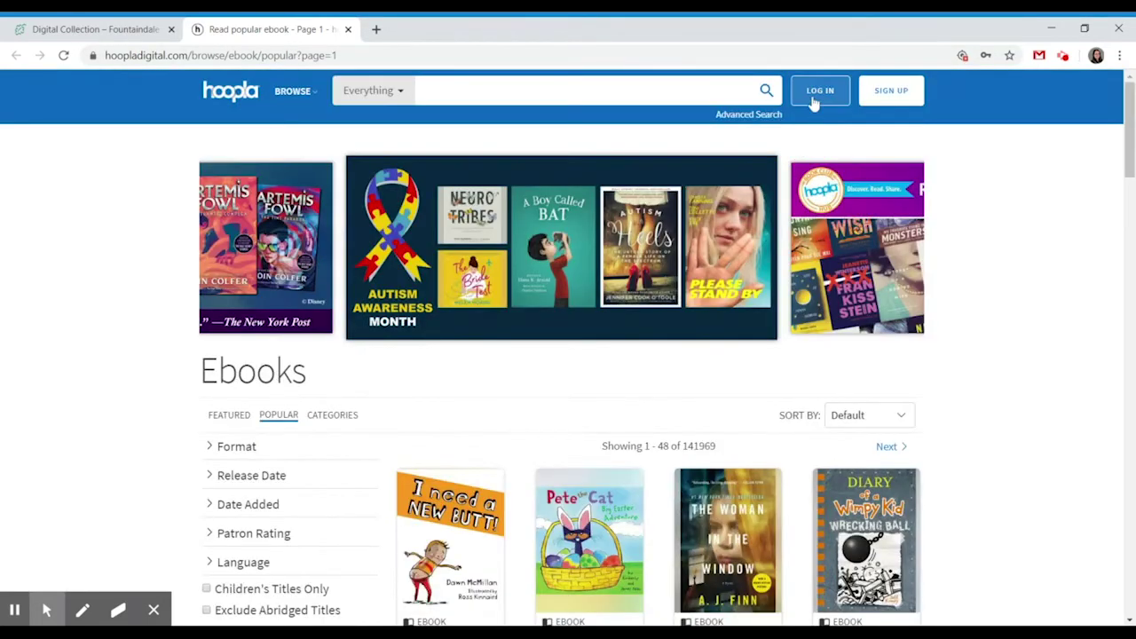
pyautogui.click(814, 100)
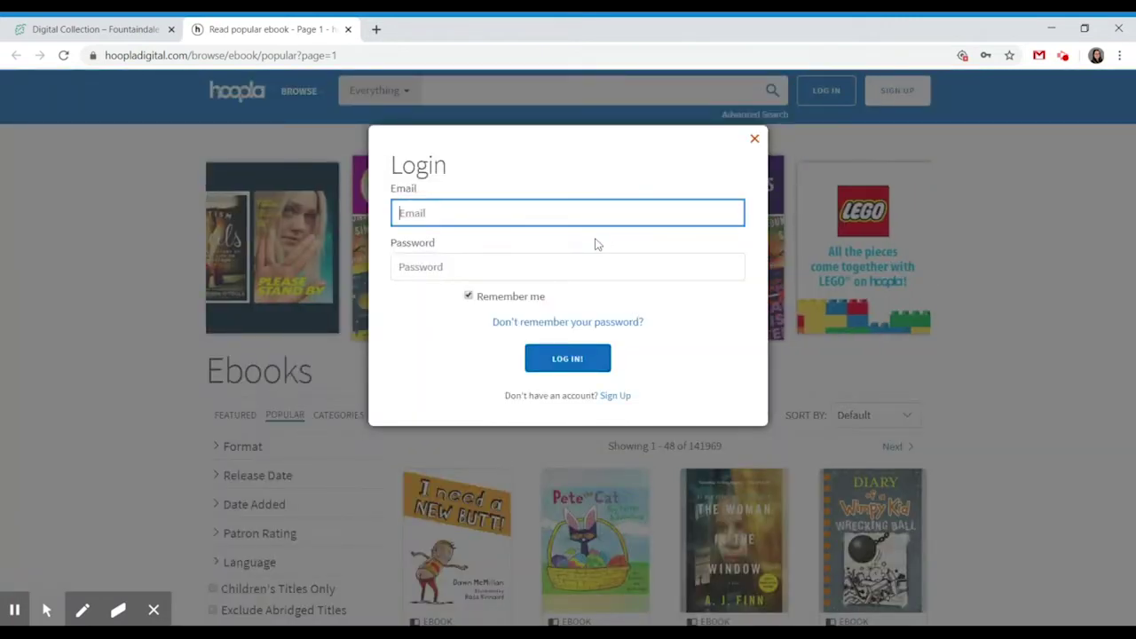
pyautogui.scroll(-3, 966, 513)
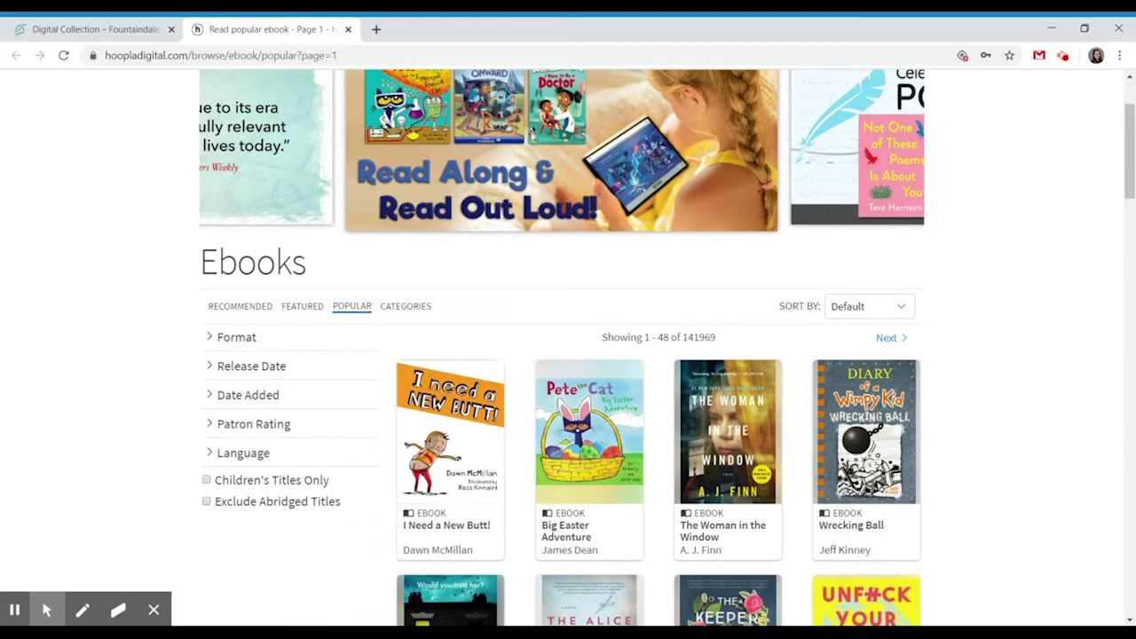
pyautogui.scroll(2, 569, 347)
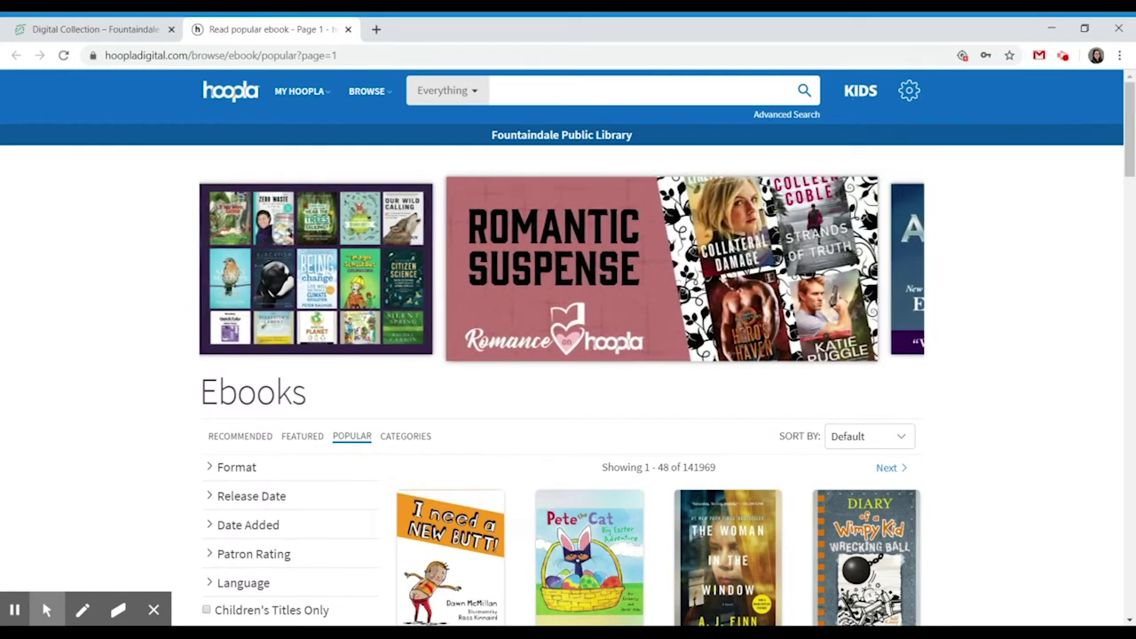
# Step: Turn on Kids Mode, narrowing ebooks to 30316 titles, and open the BROWSE menu
pyautogui.click(857, 93)
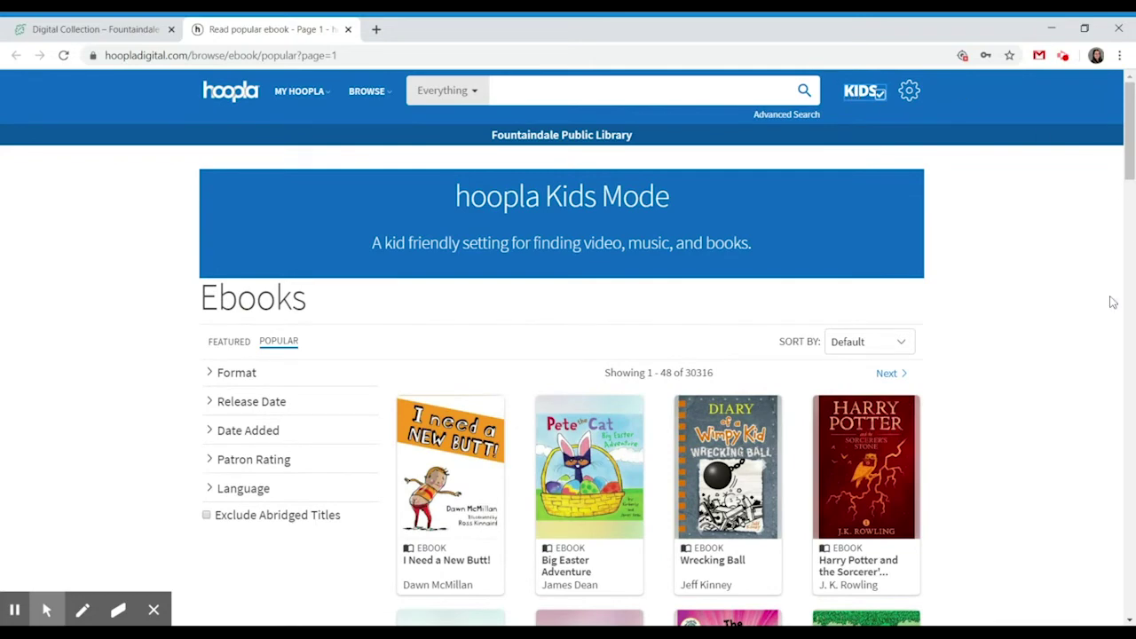
pyautogui.scroll(-2, 1006, 350)
pyautogui.scroll(-1, 1006, 351)
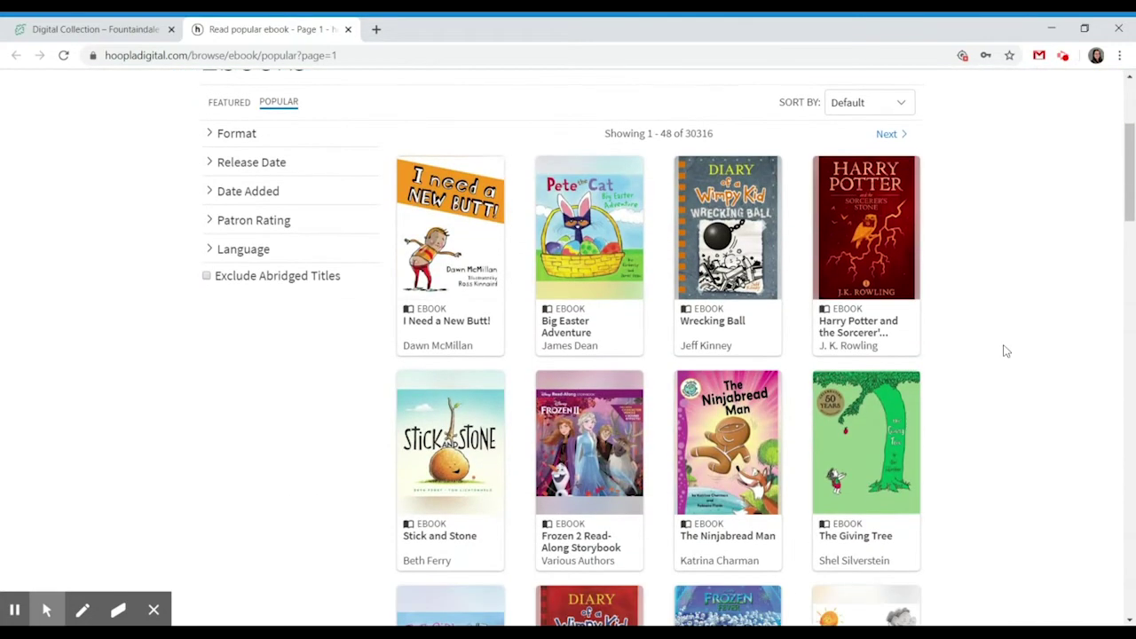
pyautogui.scroll(3, 568, 355)
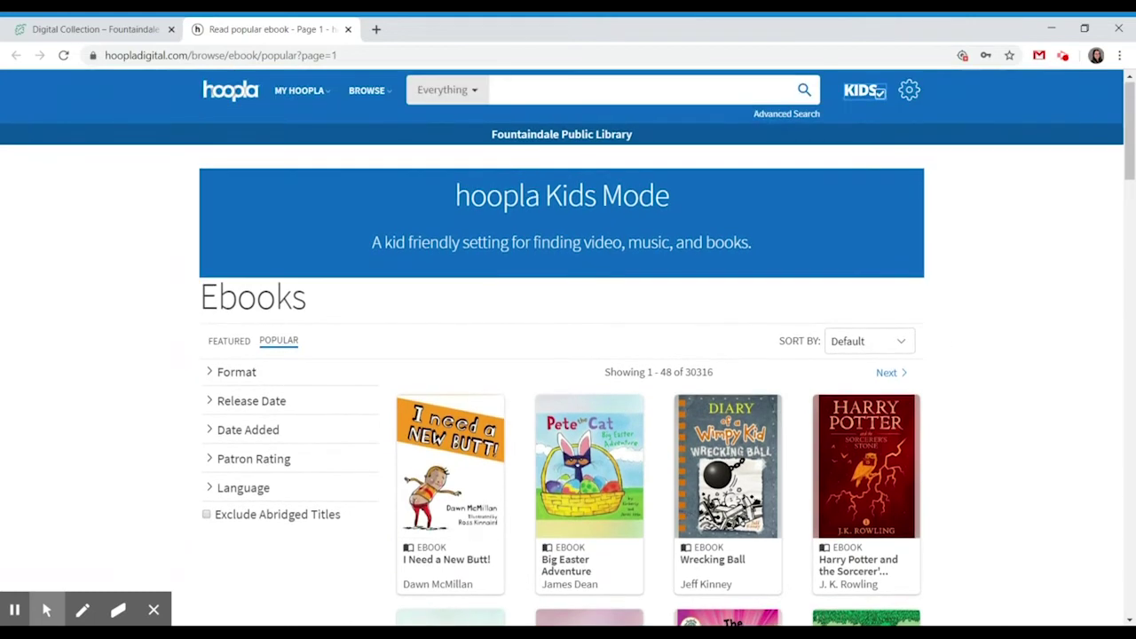
pyautogui.click(369, 92)
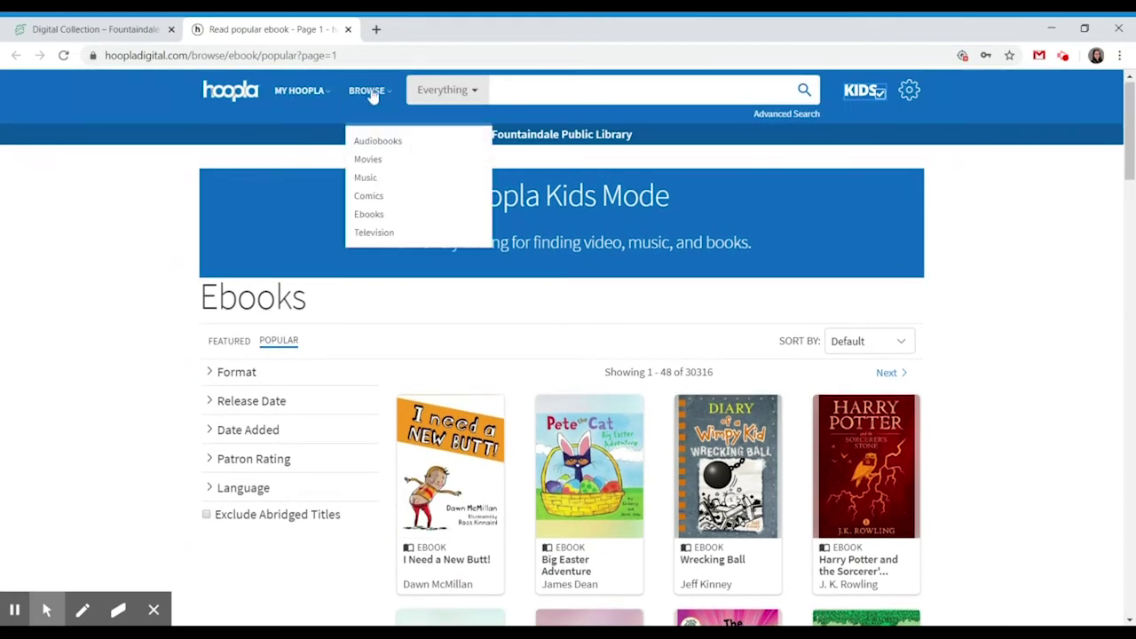
# Step: View the popular Audiobooks and Movies listings, then return to popular Ebooks
pyautogui.click(378, 144)
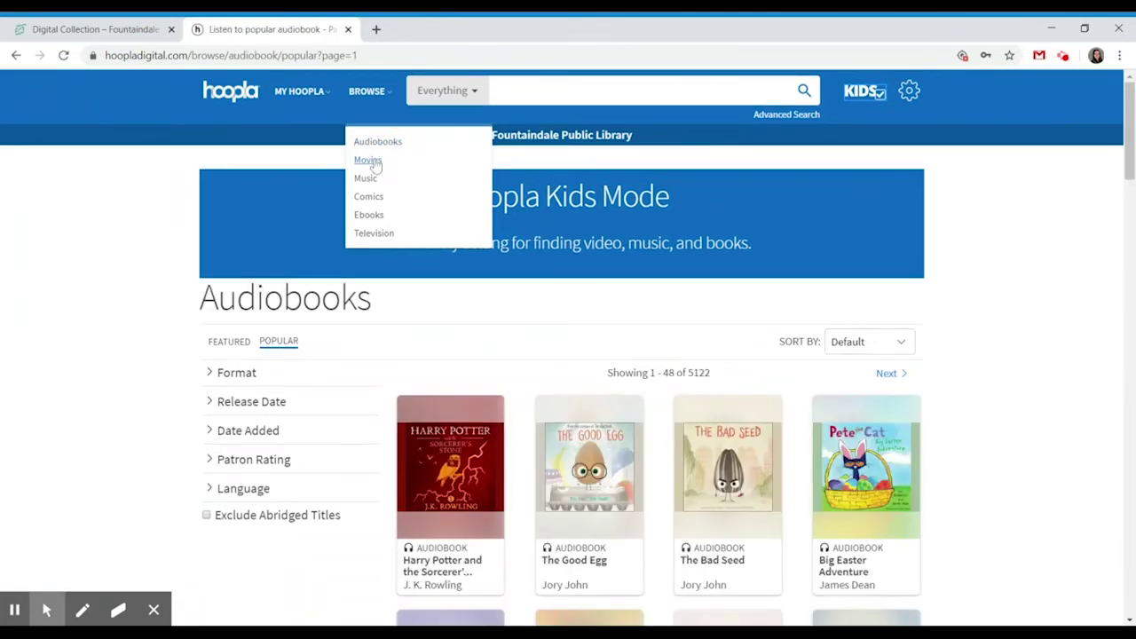
pyautogui.click(368, 161)
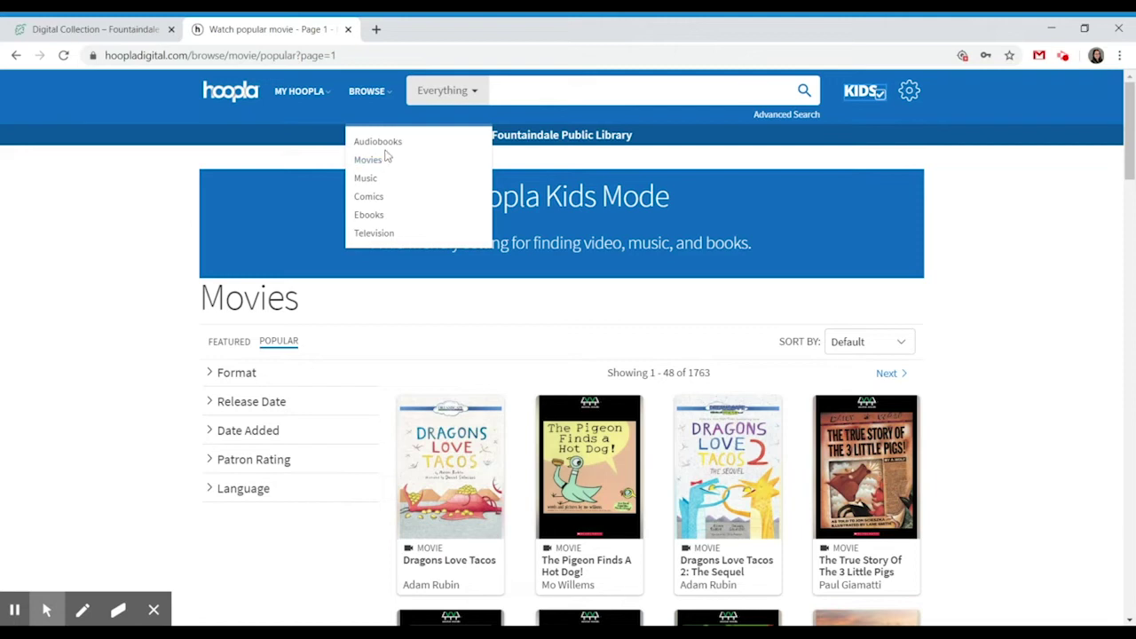
pyautogui.click(369, 217)
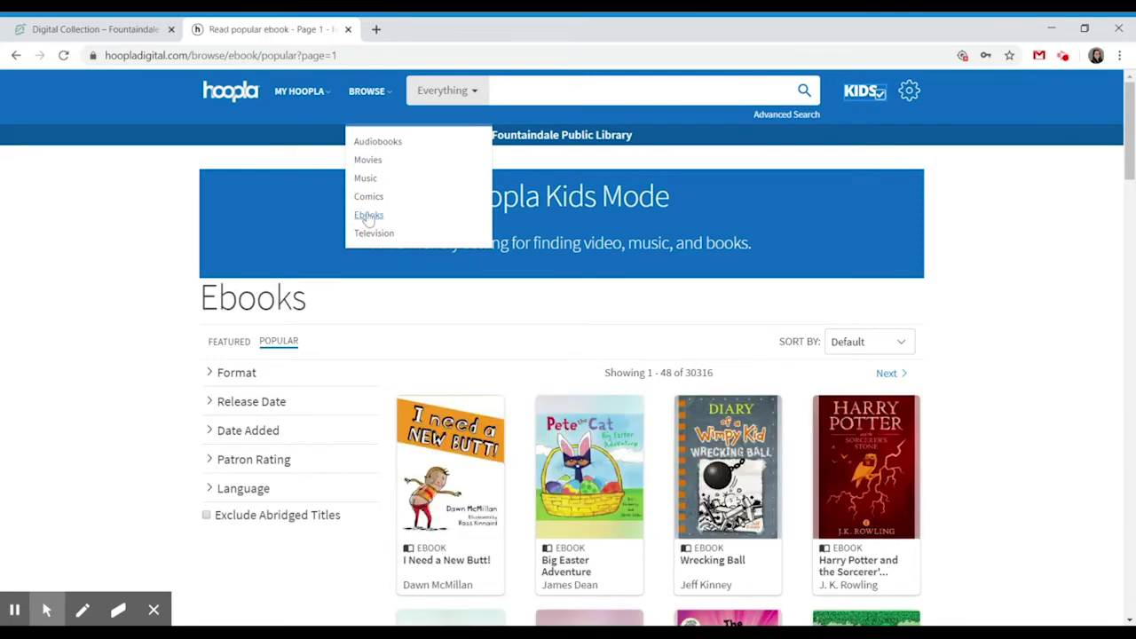
pyautogui.scroll(-2, 1051, 375)
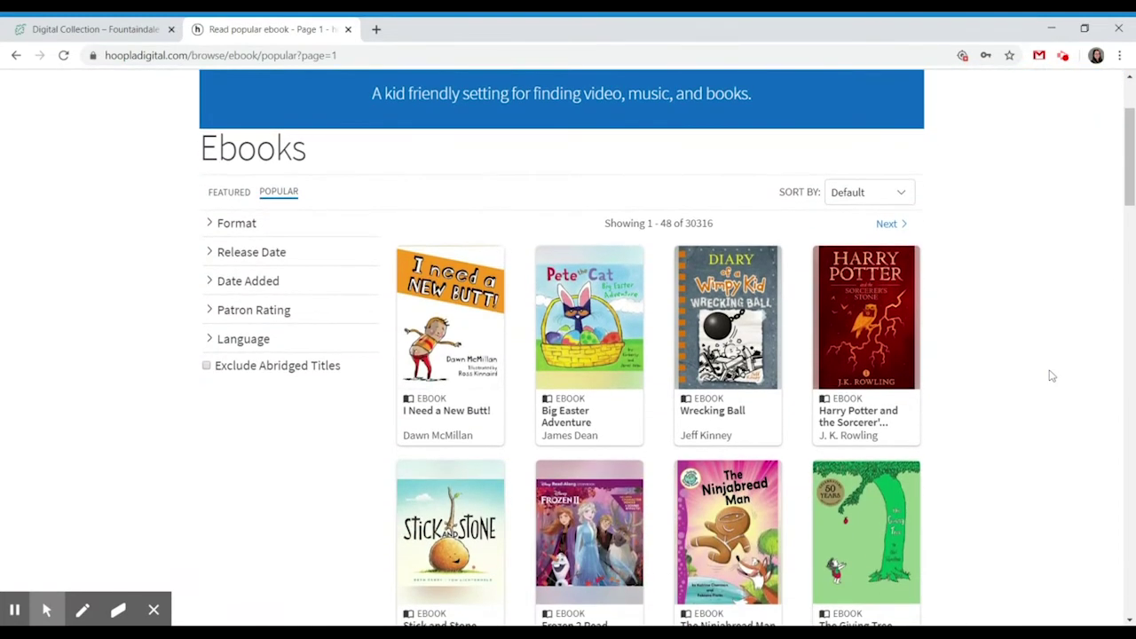
pyautogui.scroll(2, 824, 190)
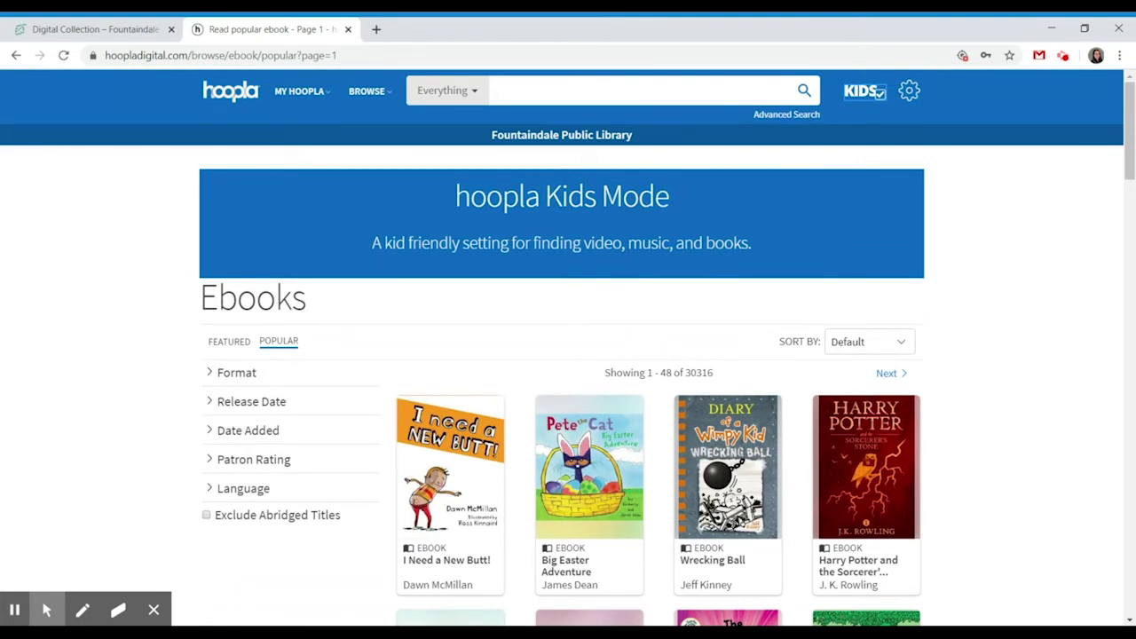
# Step: Open the Pete the Cat 'Big Easter Adventure' ebook from the search suggestions
pyautogui.click(648, 91)
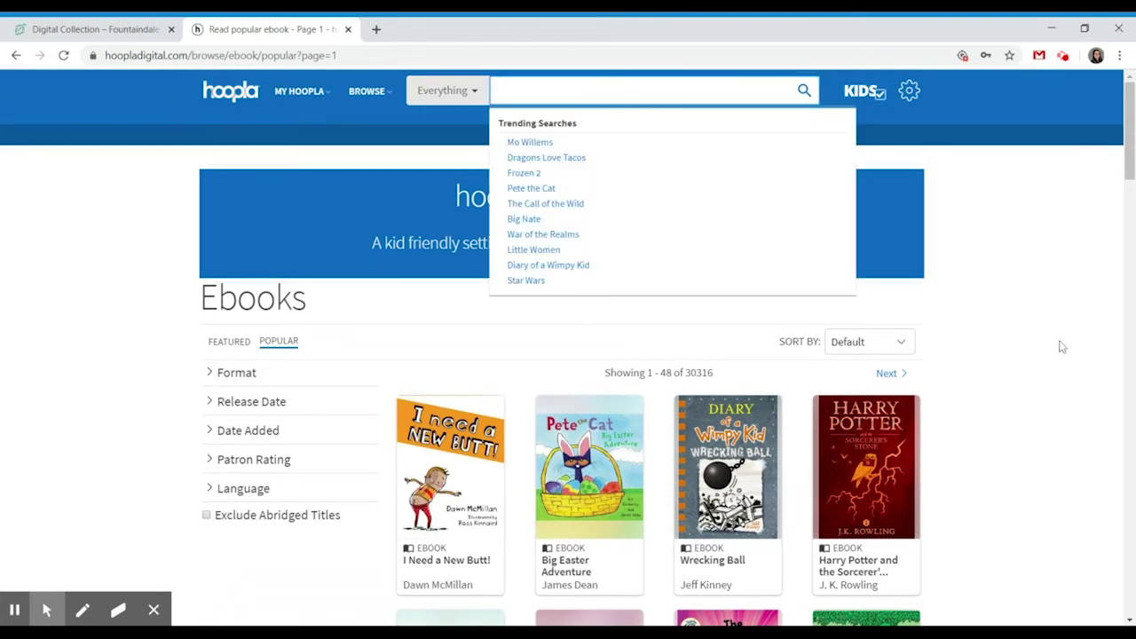
pyautogui.scroll(-2, 1016, 355)
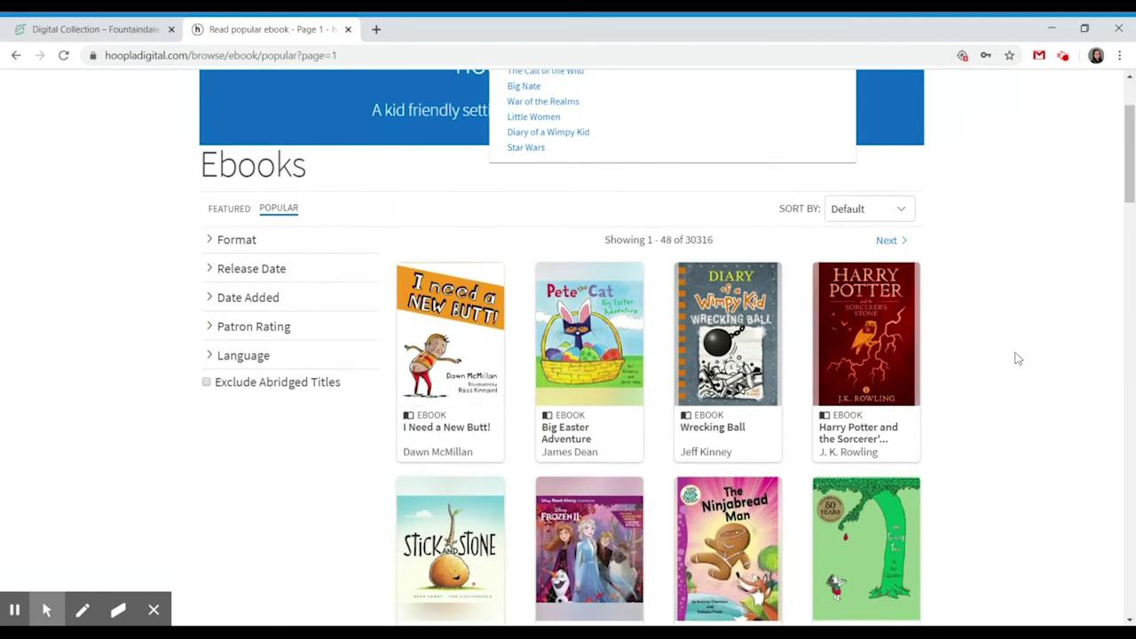
pyautogui.click(592, 343)
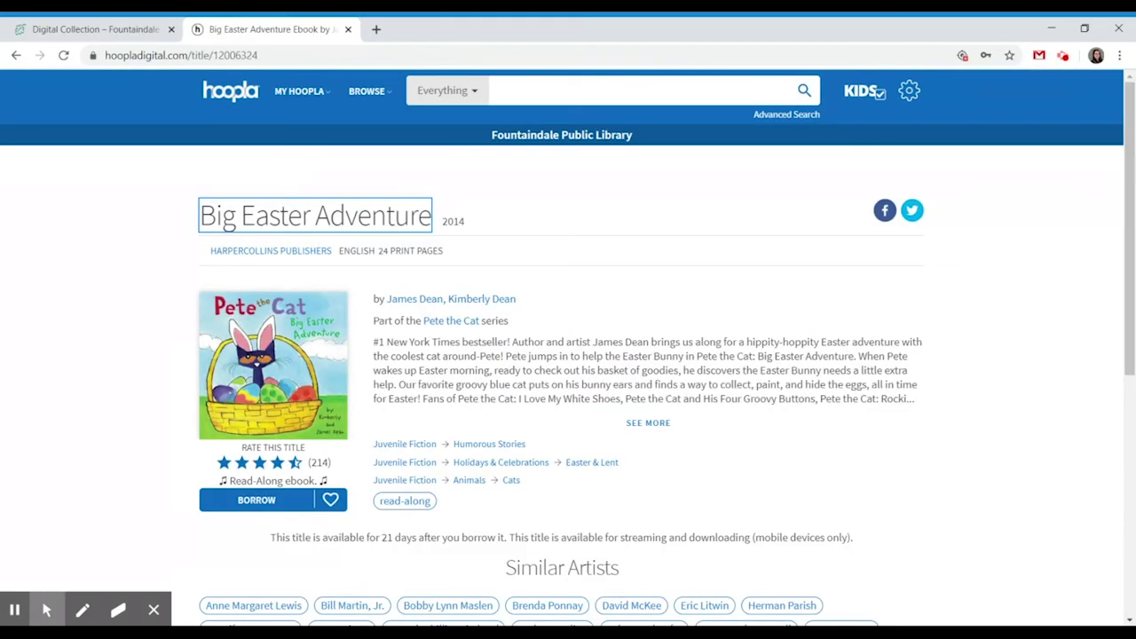
# Step: Borrow 'Big Easter Adventure' for 21 days, confirming with BORROW TITLE
pyautogui.scroll(-1, 568, 346)
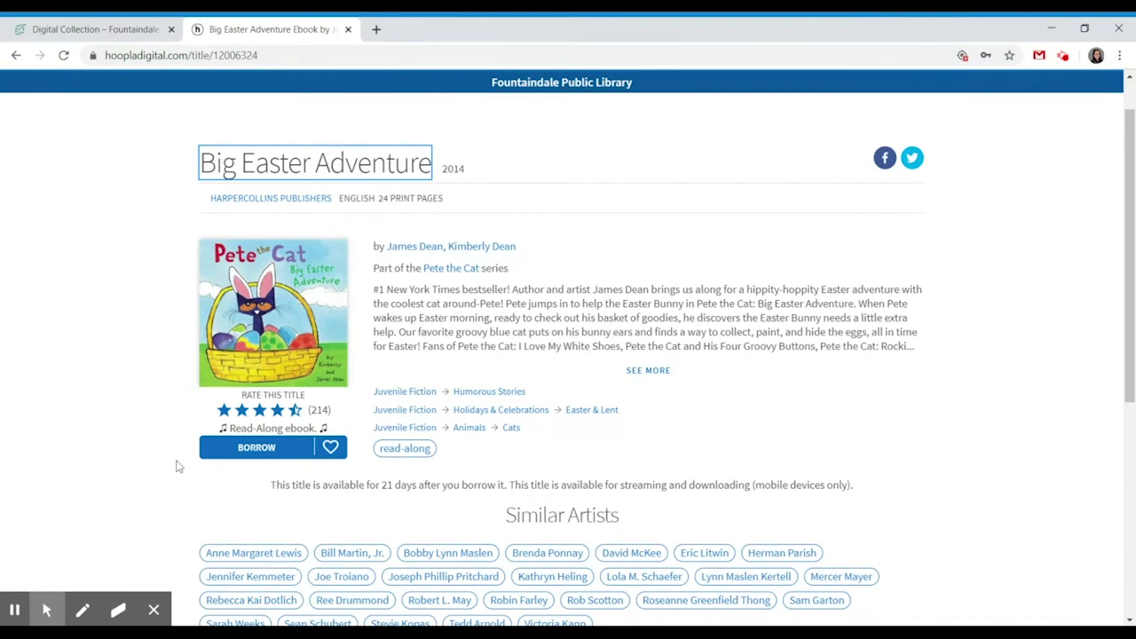
pyautogui.click(238, 448)
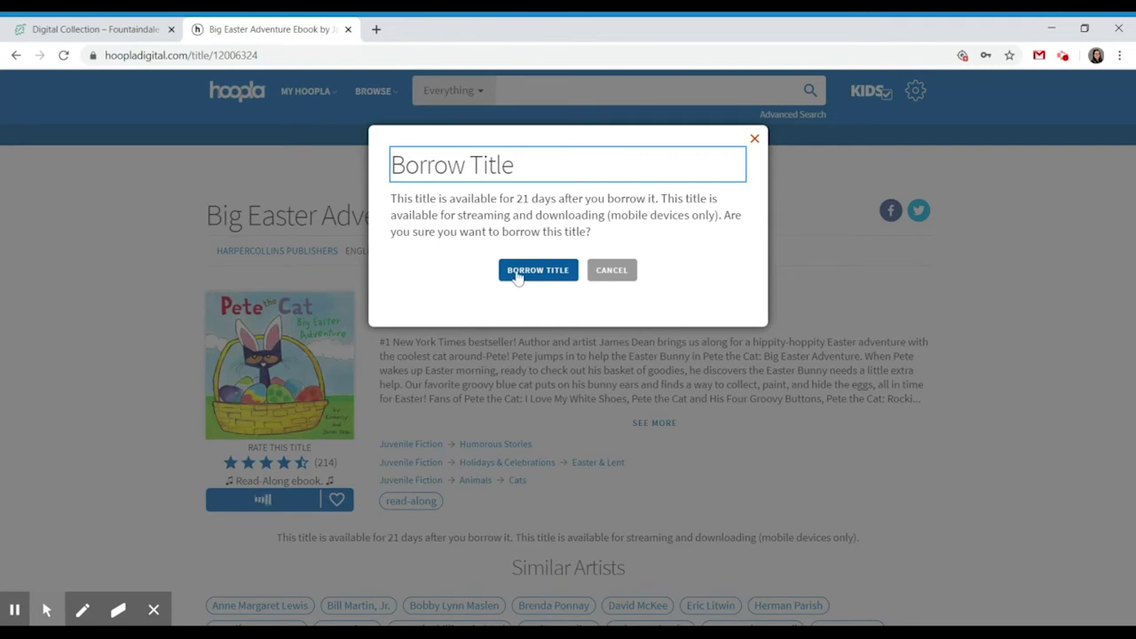
pyautogui.click(534, 273)
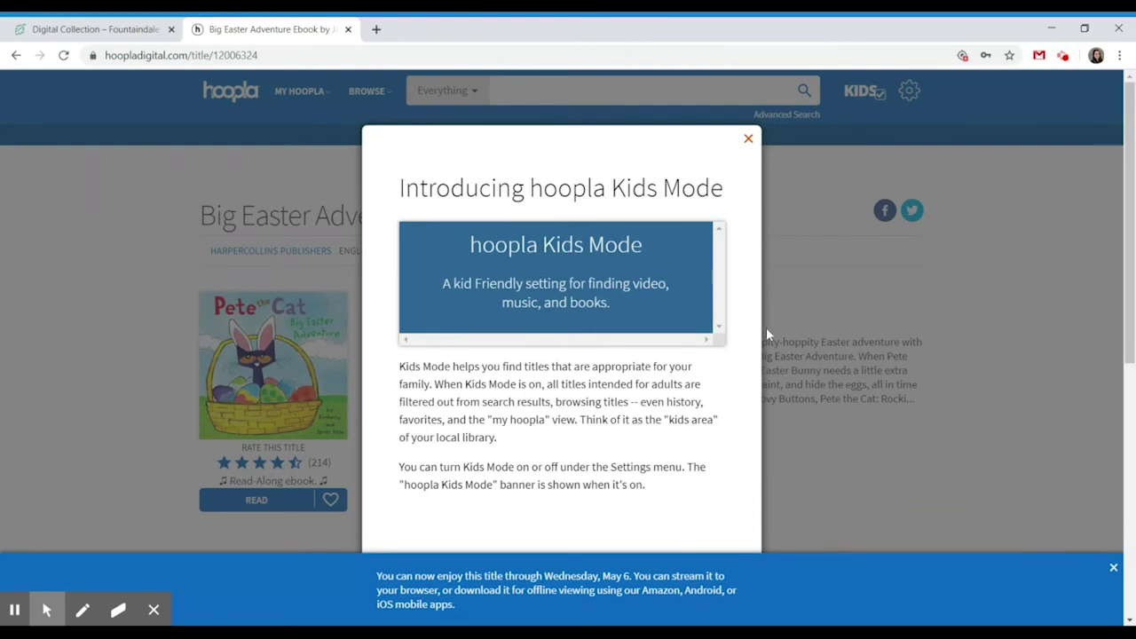
# Step: Dismiss the Kids Mode introduction and open the borrowed book in the reader
pyautogui.click(749, 140)
pyautogui.scroll(-1, 750, 267)
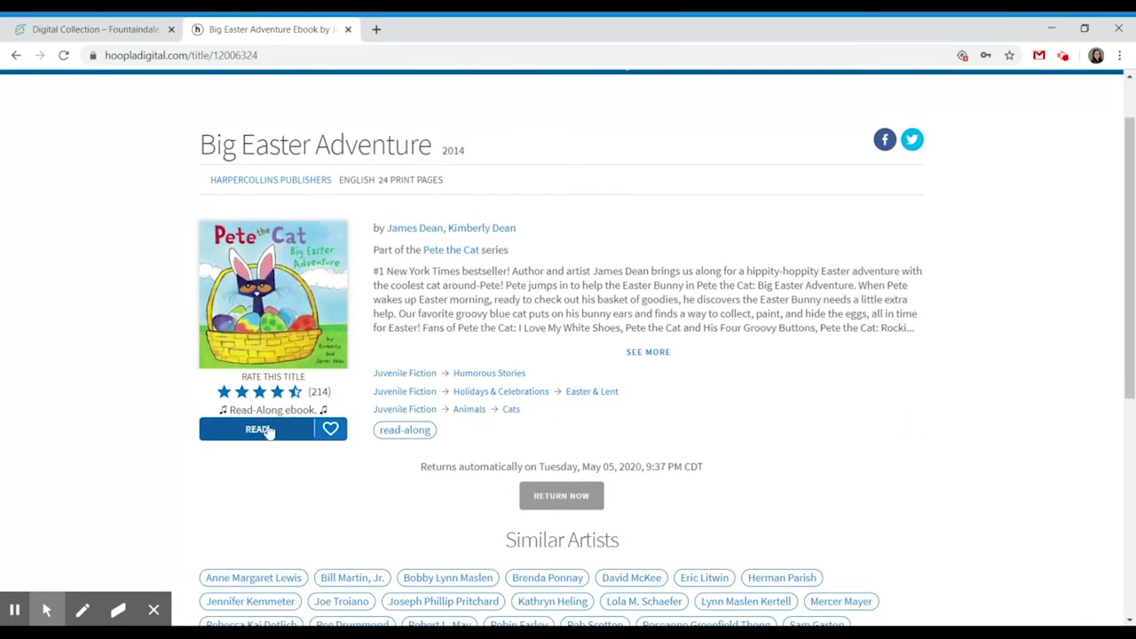
pyautogui.click(269, 430)
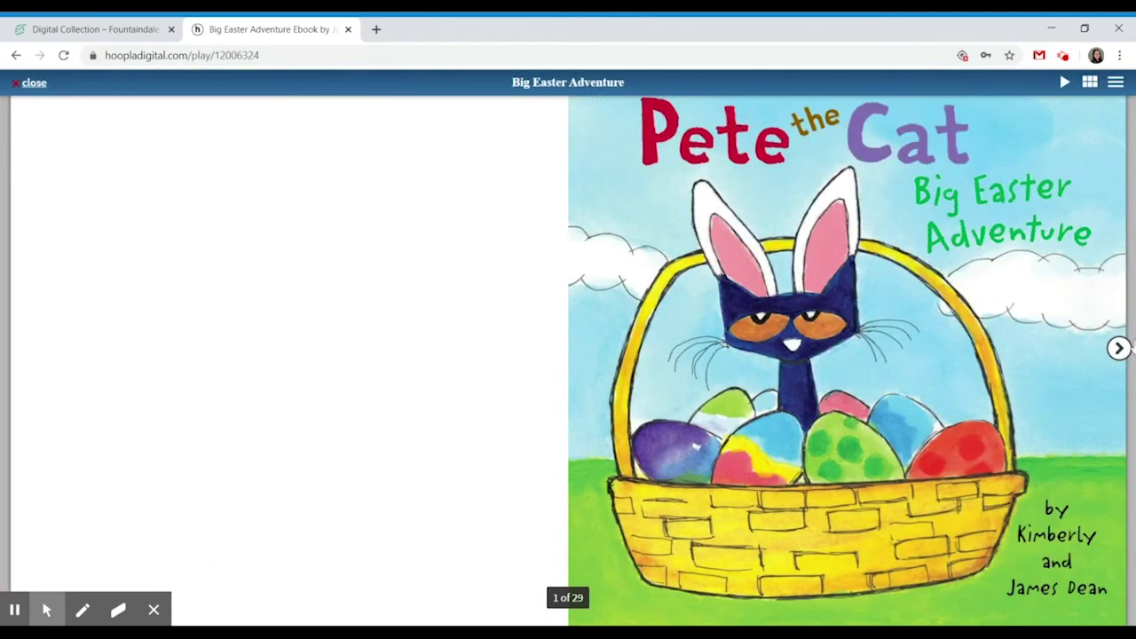
# Step: Page forward to page 4 of 29 in Big Easter Adventure, then close the reader
pyautogui.click(1119, 348)
pyautogui.click(1119, 348)
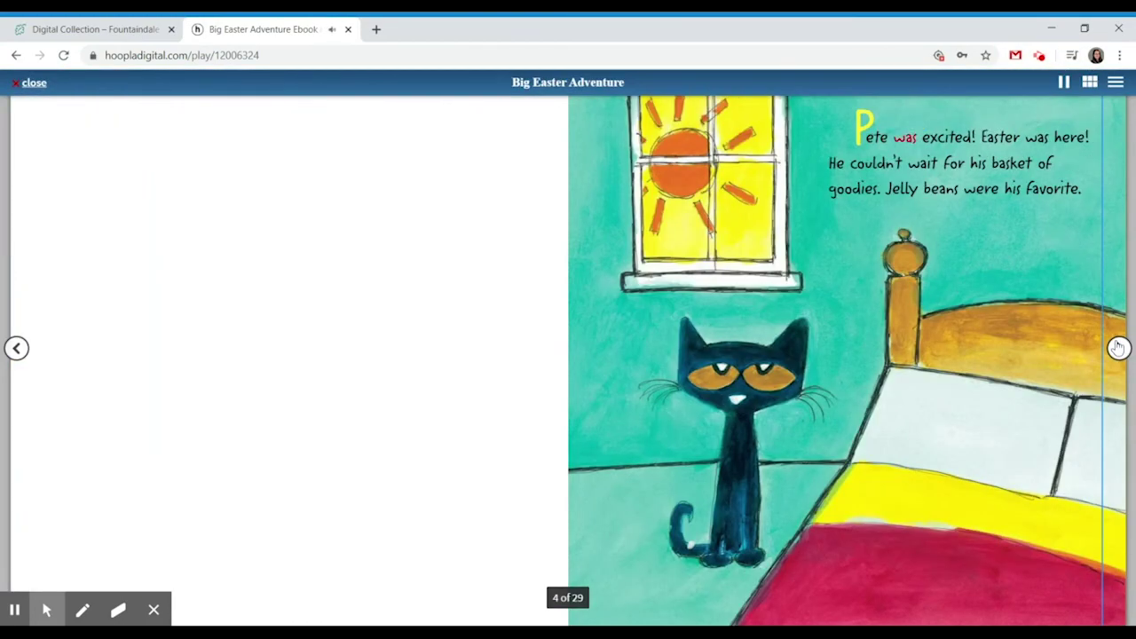
pyautogui.click(31, 86)
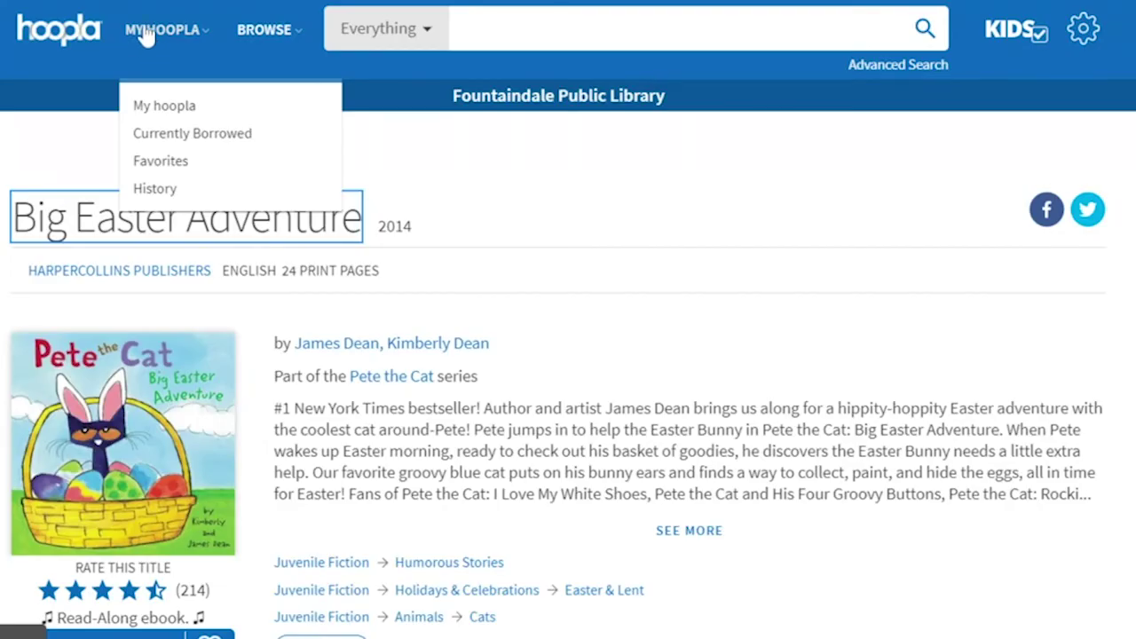
# Step: Go to My Hoopla to see Big Easter Adventure under Currently Borrowed
pyautogui.click(146, 33)
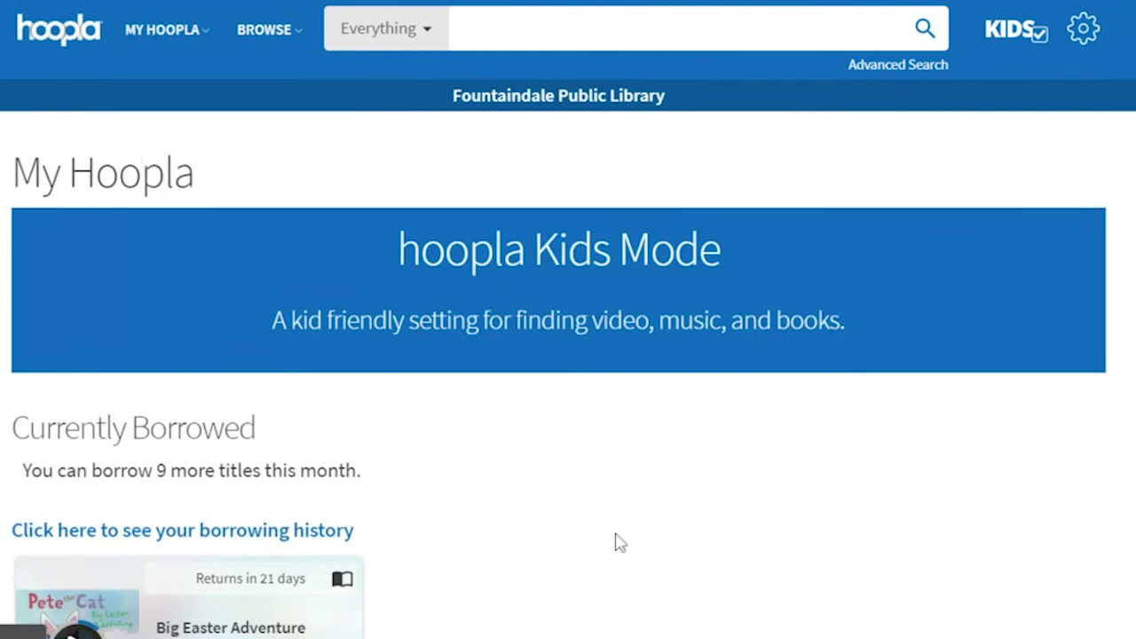